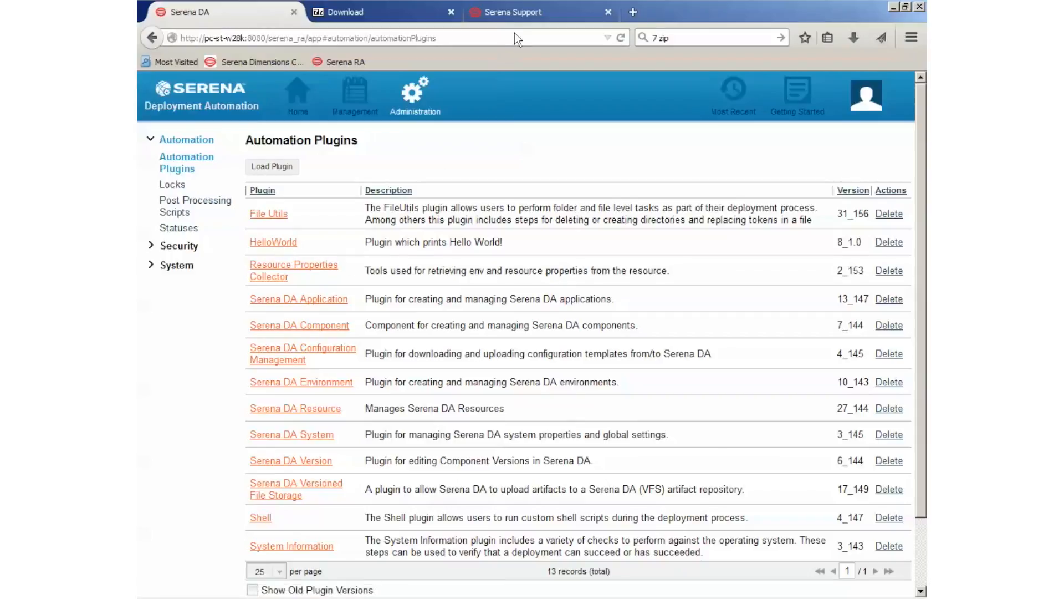
Examine the 7zip plug-in on the Serena Support page, its zip in the Downloads folder, and the 7-Zip download page
{"action": "left_click", "coordinate": [523, 16]}
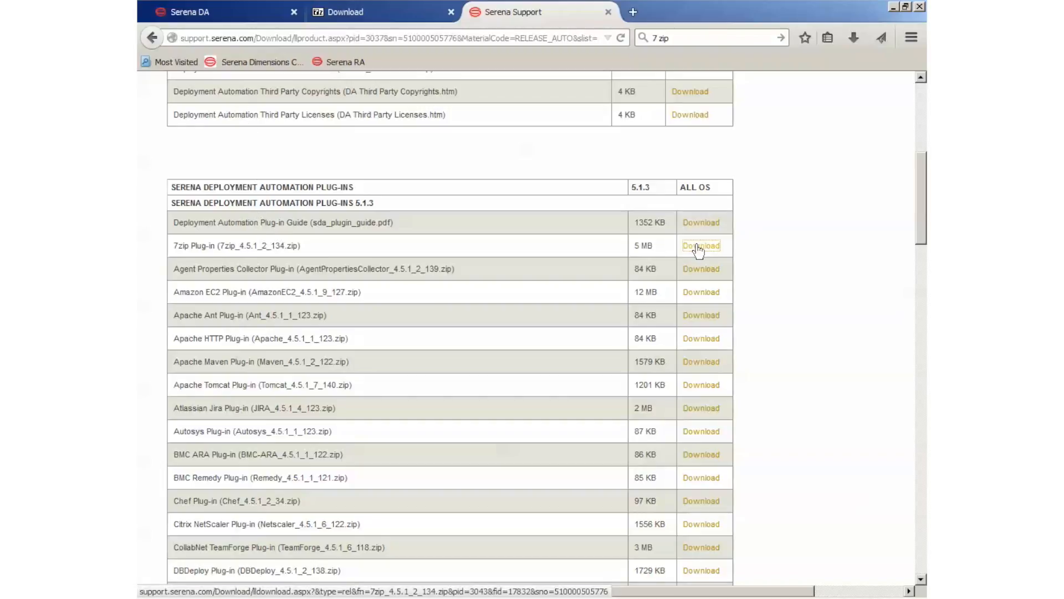
{"action": "key", "text": "alt+Tab"}
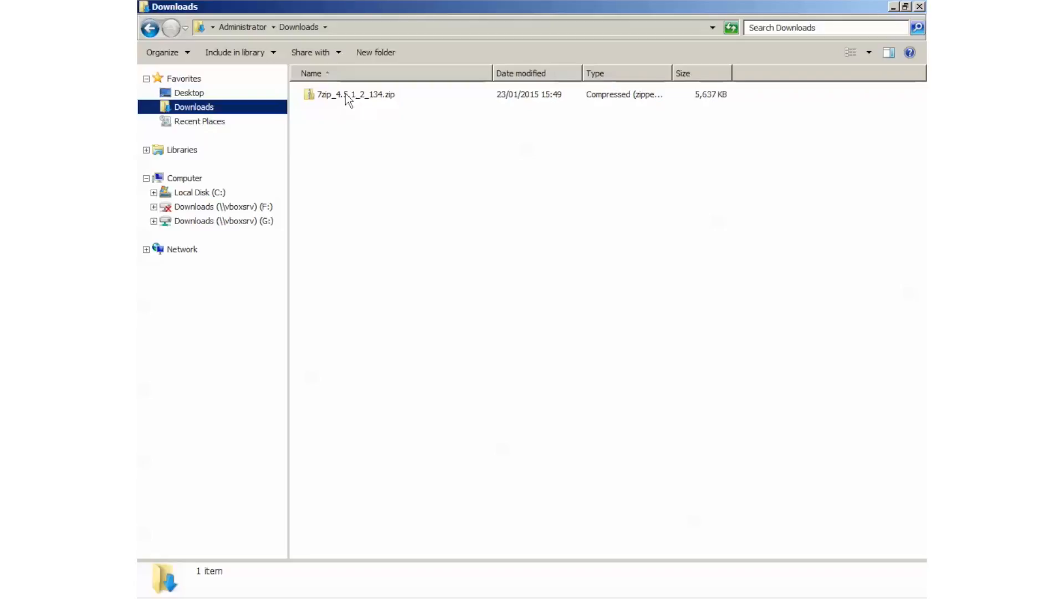
{"action": "key", "text": "alt+Tab"}
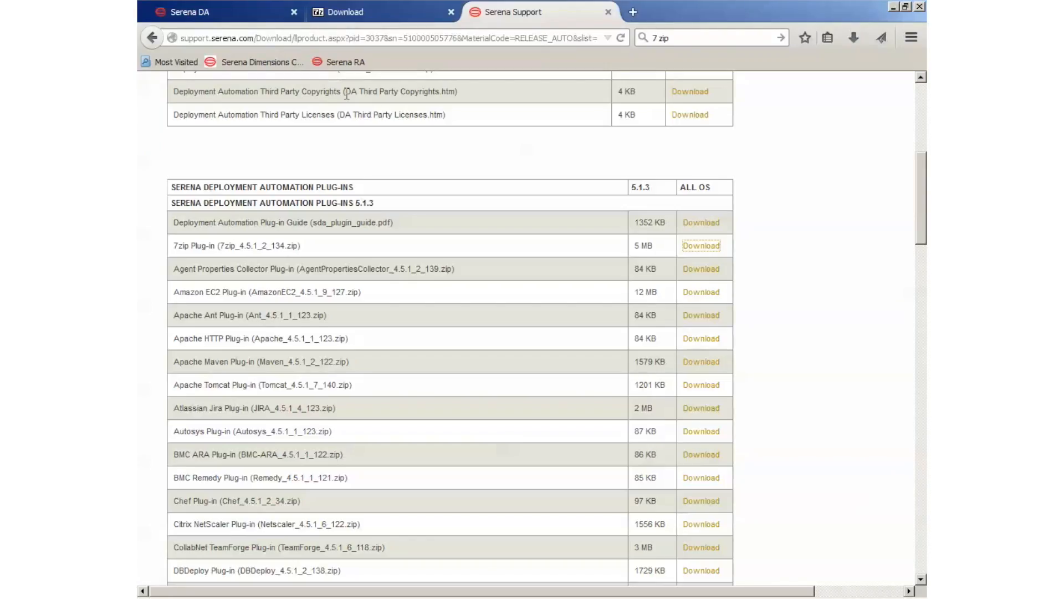
{"action": "left_click", "coordinate": [364, 14]}
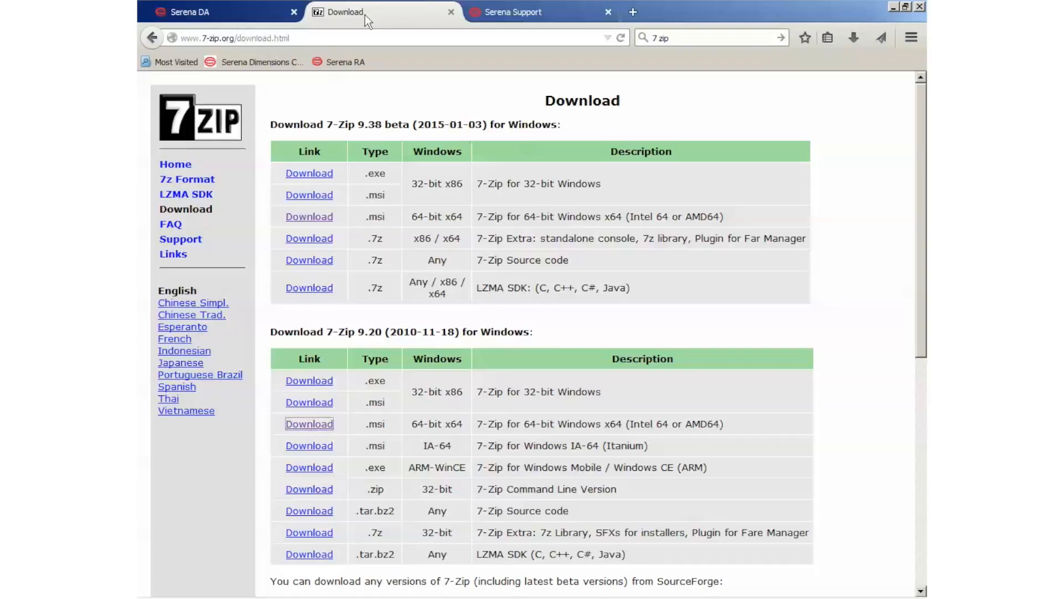
Load 7zip_4.5.1_2_134.zip from the Downloads folder as an automation plugin in Serena DA
{"action": "left_click", "coordinate": [244, 13]}
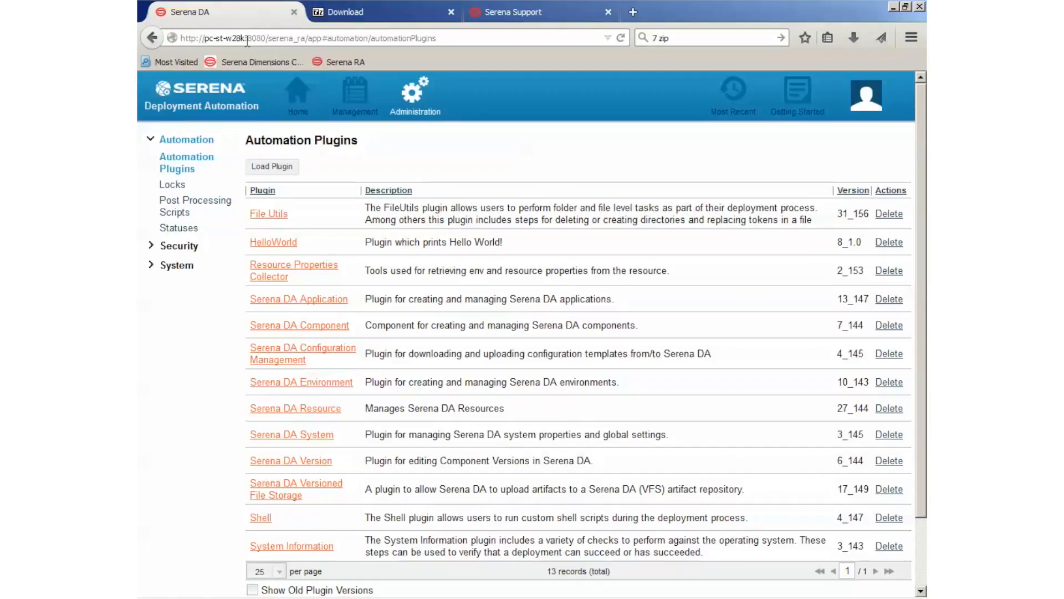
{"action": "left_click", "coordinate": [272, 166]}
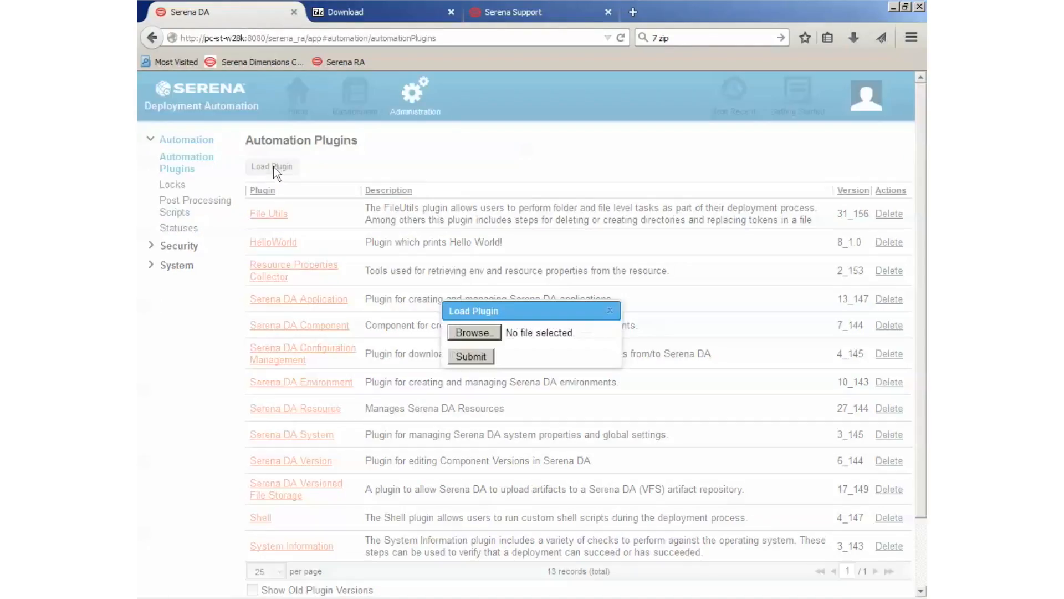
{"action": "left_click", "coordinate": [490, 334]}
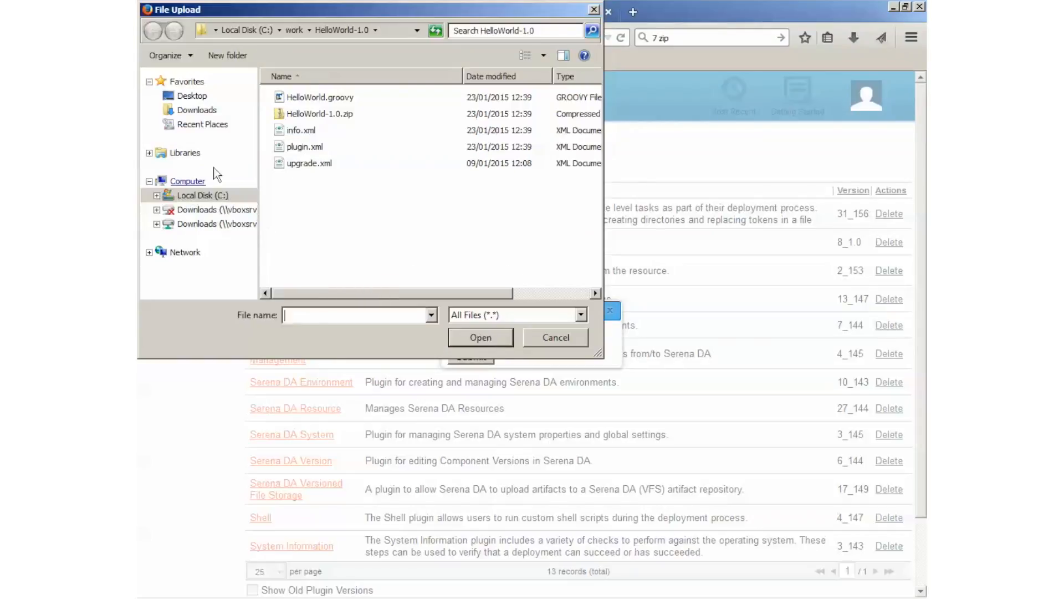
{"action": "left_click", "coordinate": [214, 115]}
{"action": "left_click", "coordinate": [310, 98]}
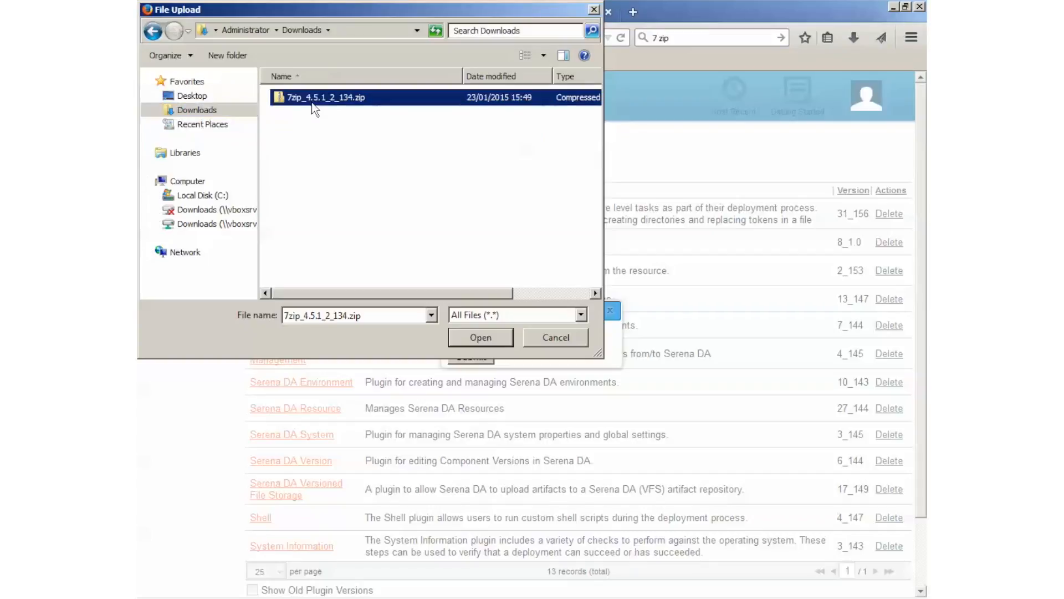
{"action": "left_click", "coordinate": [486, 339]}
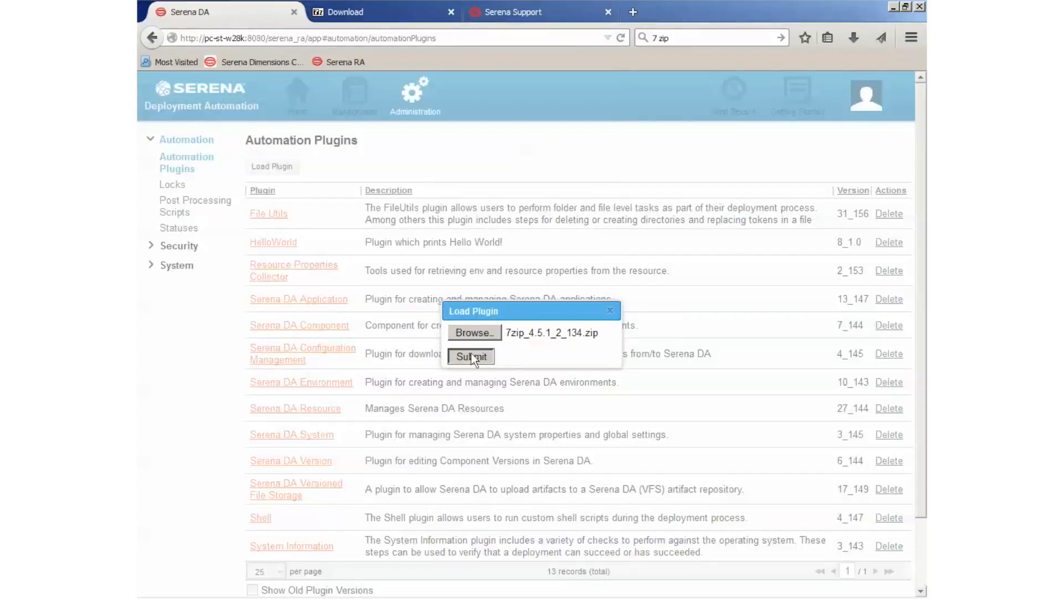
{"action": "left_click", "coordinate": [471, 356]}
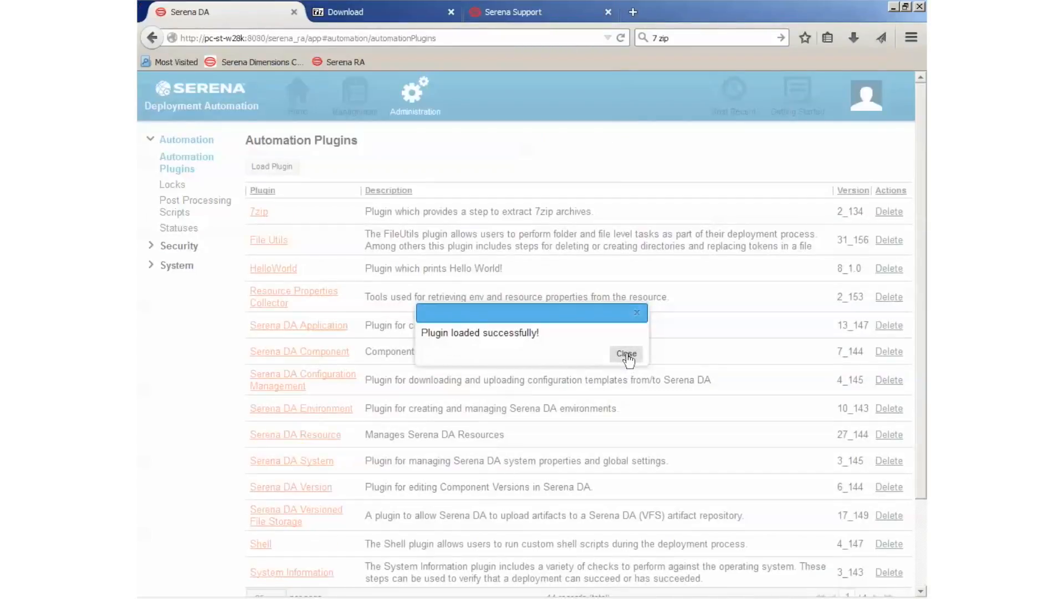
{"action": "left_click", "coordinate": [627, 354]}
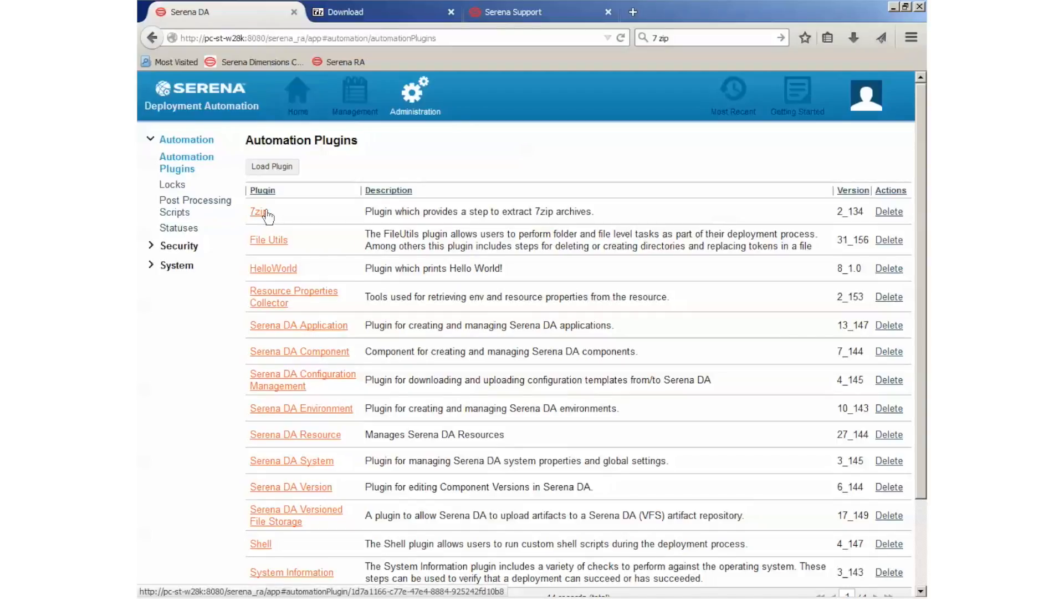
Create a new process named "Zip test" with the default working directory as offered
{"action": "left_click", "coordinate": [357, 97]}
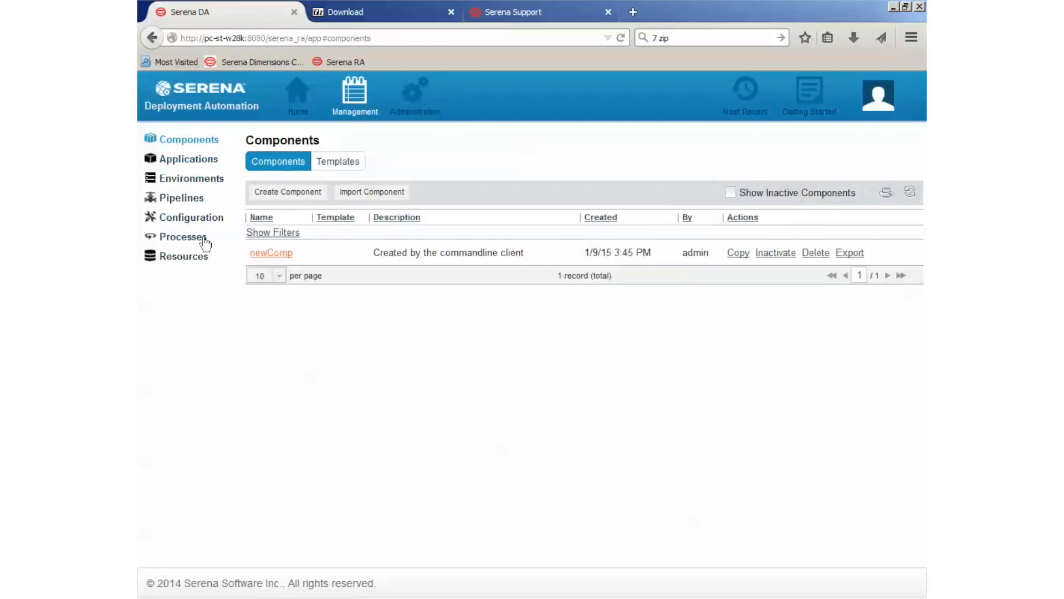
{"action": "left_click", "coordinate": [180, 238]}
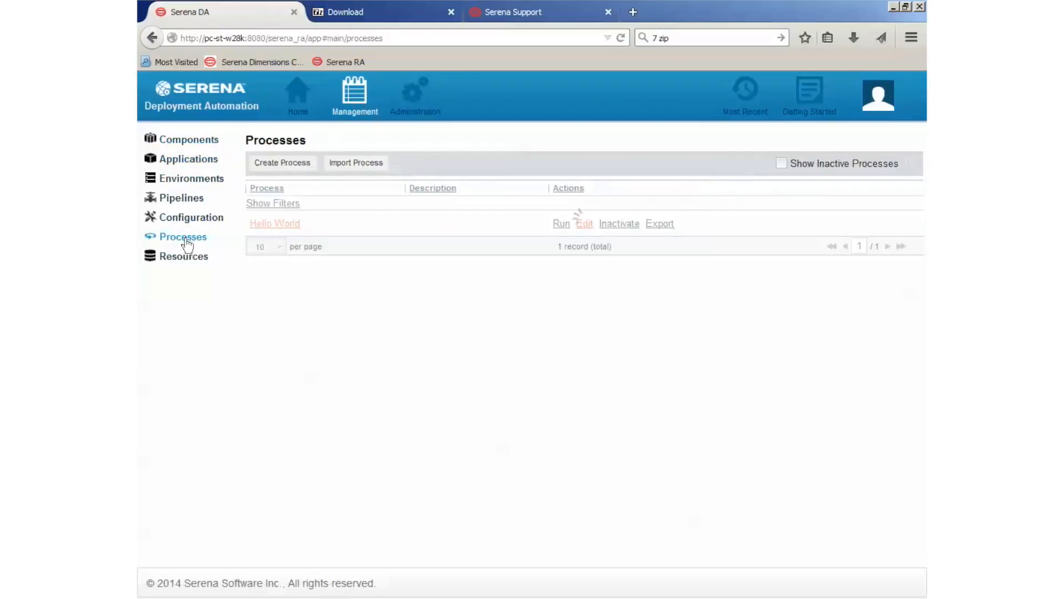
{"action": "left_click", "coordinate": [291, 163]}
{"action": "type", "text": "Z"}
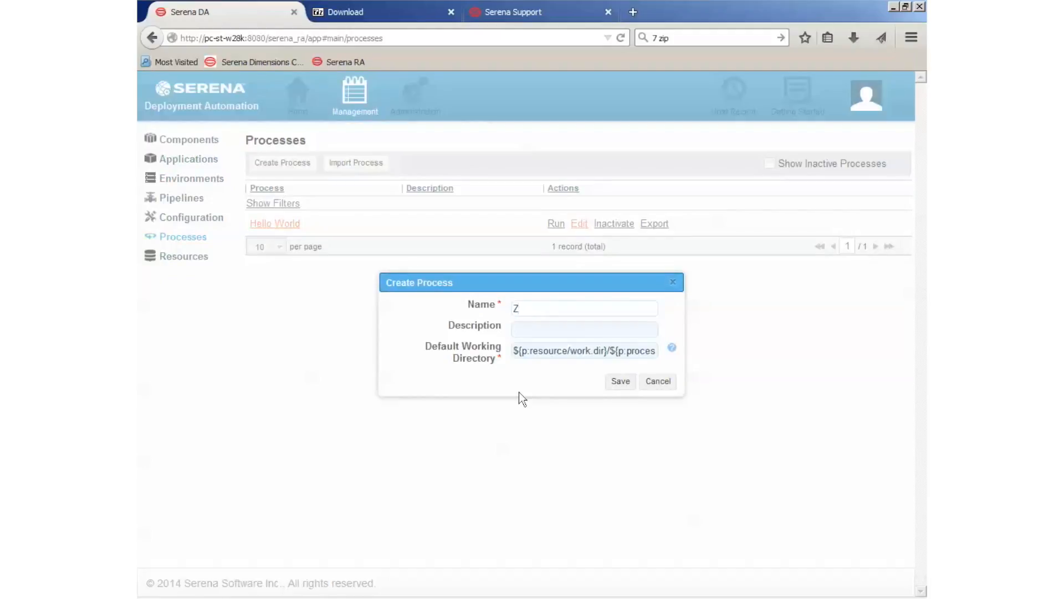
{"action": "type", "text": "ip test"}
{"action": "left_click", "coordinate": [619, 382]}
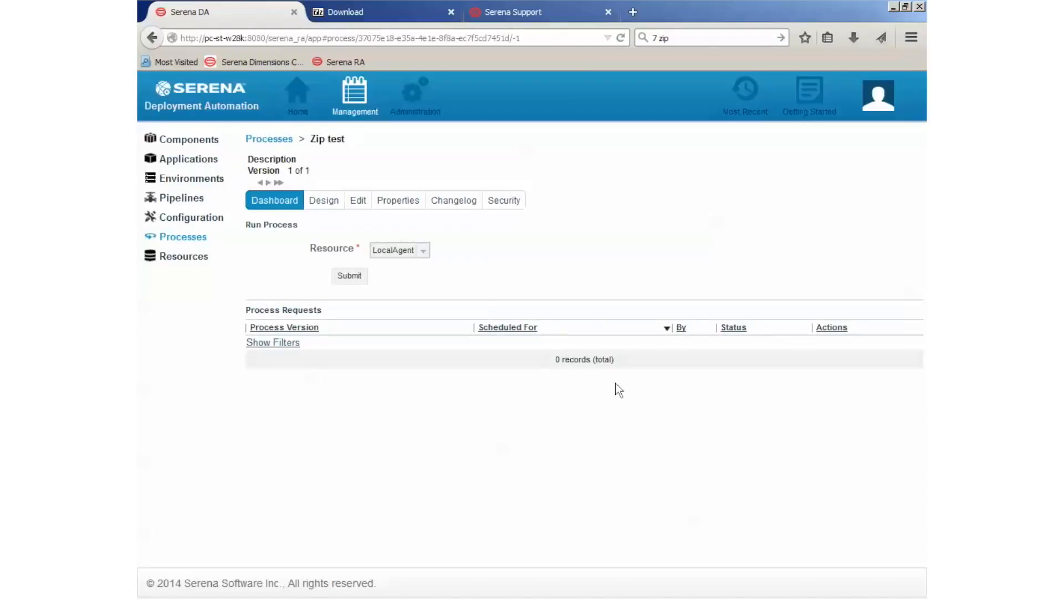
Add the 7zip Extract archive step between Start and Finish in the Zip test process design
{"action": "left_click", "coordinate": [333, 213]}
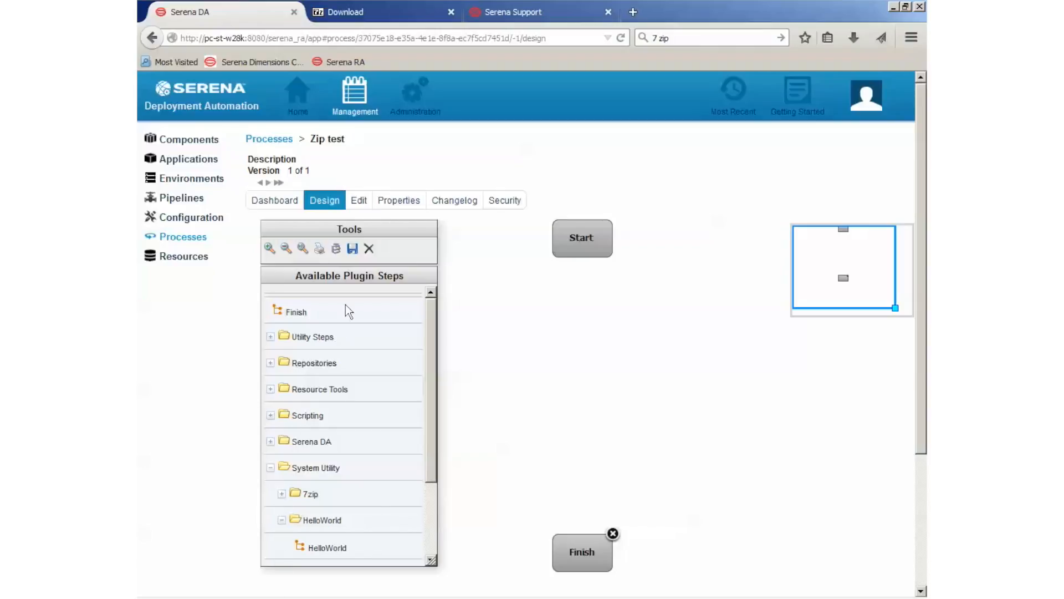
{"action": "left_click", "coordinate": [283, 494]}
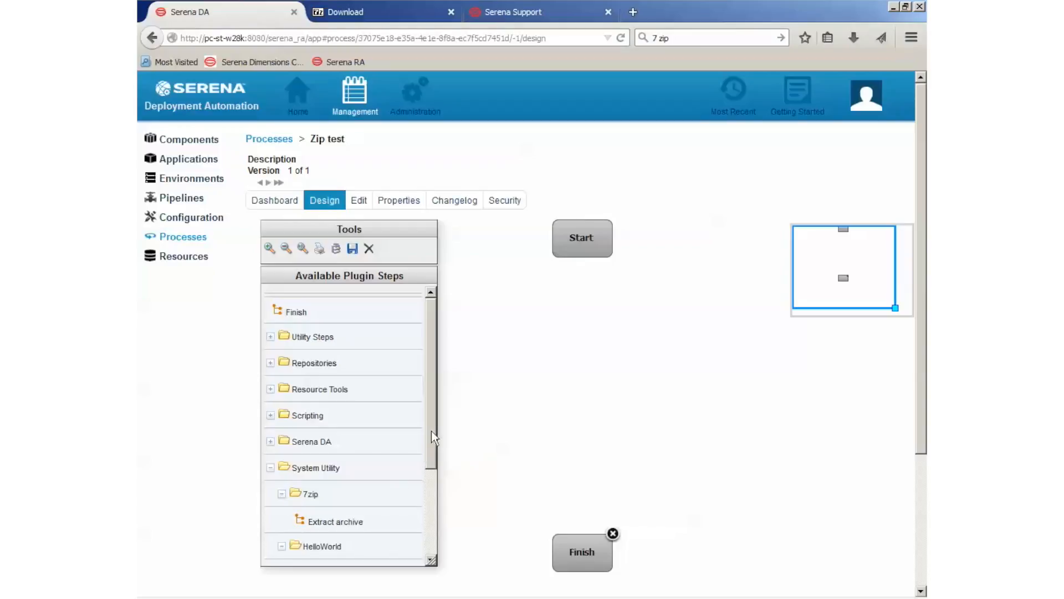
{"action": "left_click_drag", "start_coordinate": [432, 430], "coordinate": [431, 492]}
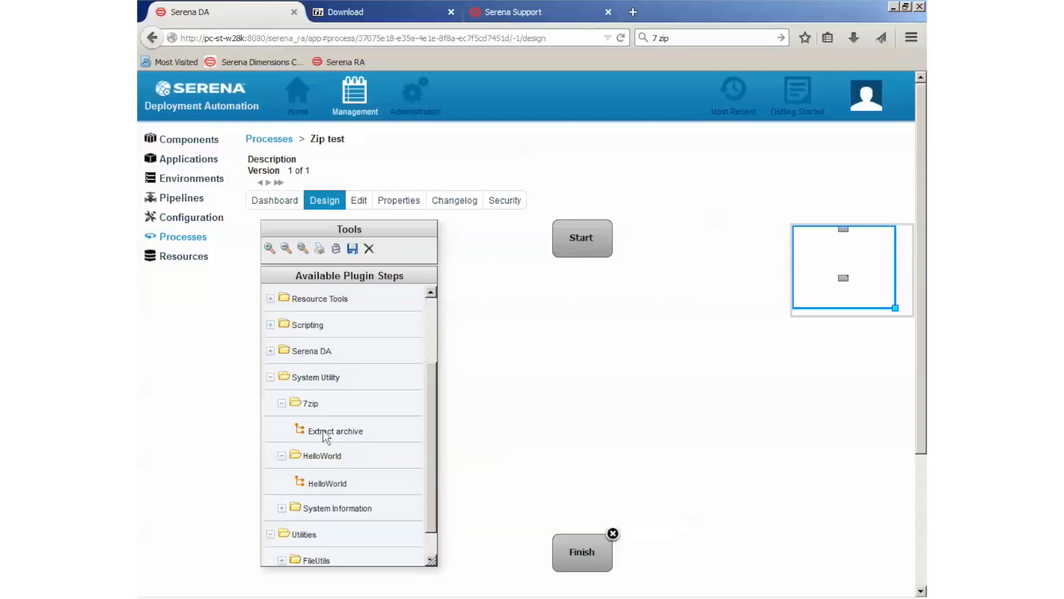
{"action": "left_click_drag", "start_coordinate": [324, 432], "coordinate": [591, 371]}
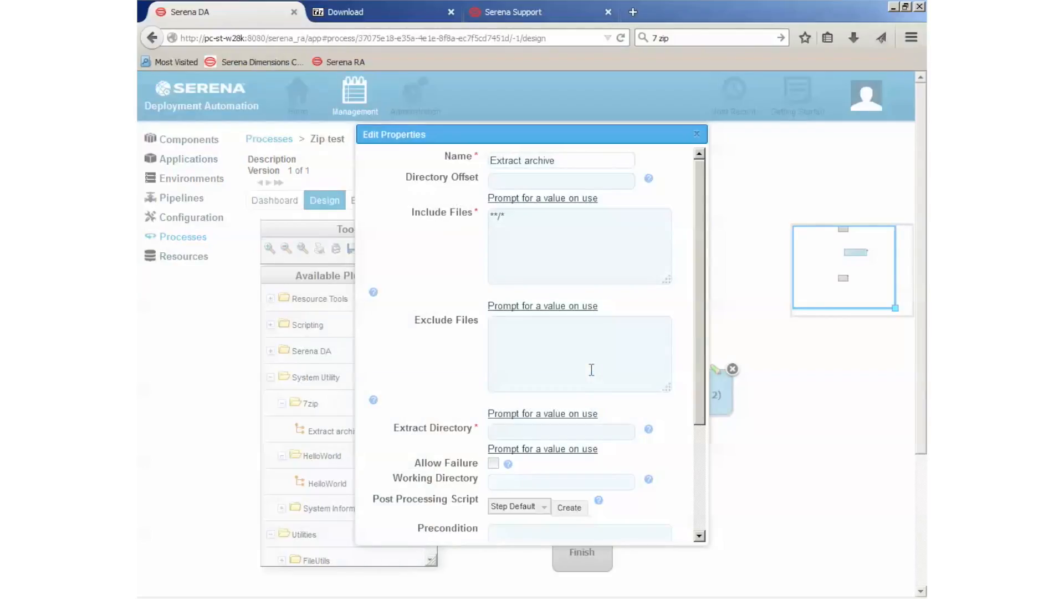
Set the Extract archive step to include files **/*.zip and extract to c:\temp, and save its properties
{"action": "left_click", "coordinate": [528, 216]}
{"action": "type", "text": ".zip"}
{"action": "left_click", "coordinate": [521, 429]}
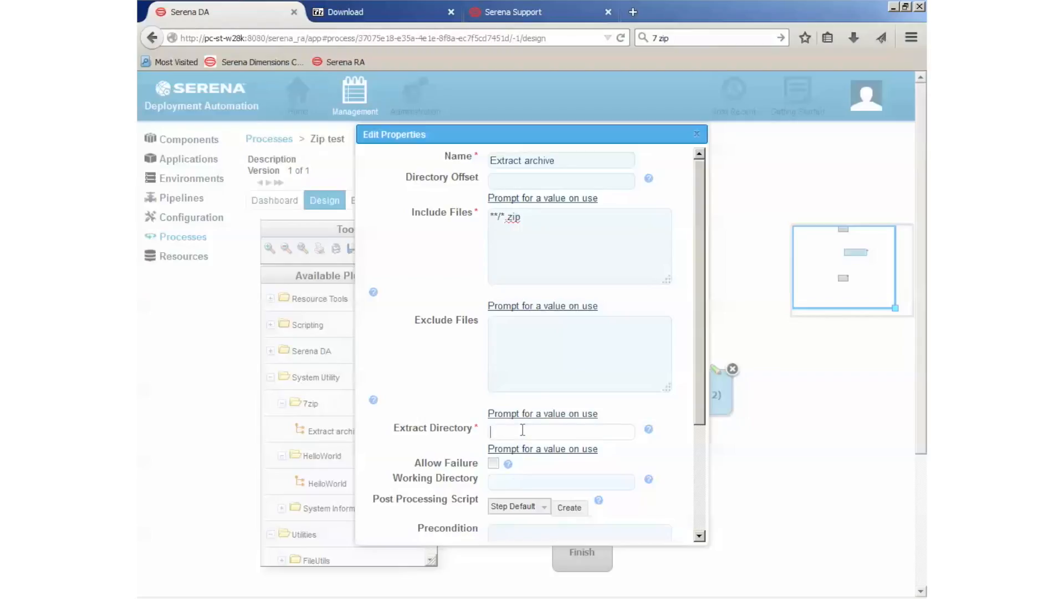
{"action": "type", "text": "c:\\temp"}
{"action": "left_click_drag", "start_coordinate": [700, 364], "coordinate": [704, 422]}
{"action": "left_click_drag", "start_coordinate": [700, 464], "coordinate": [700, 520]}
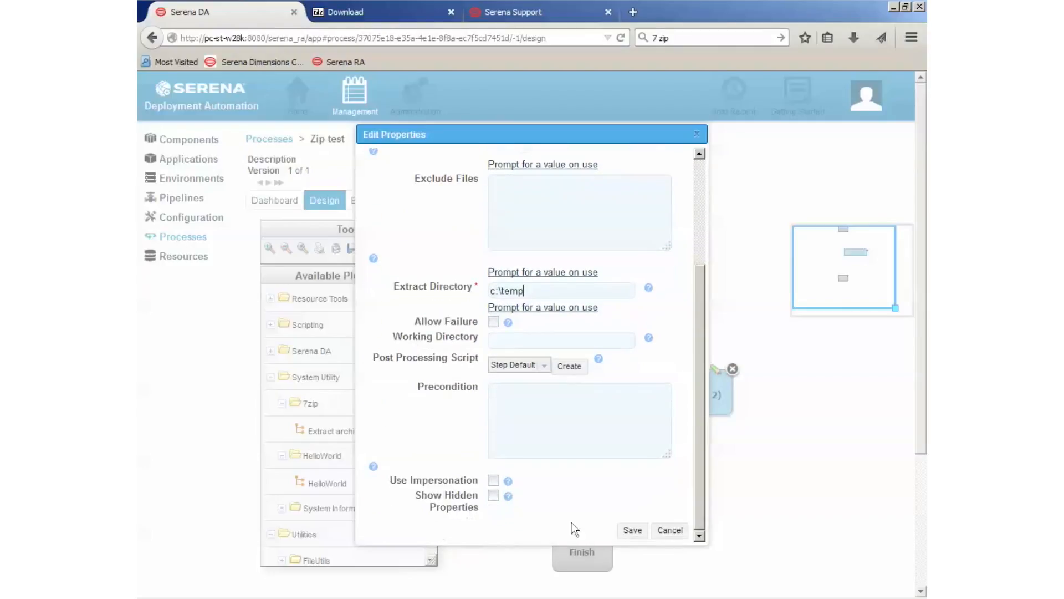
{"action": "left_click", "coordinate": [631, 530]}
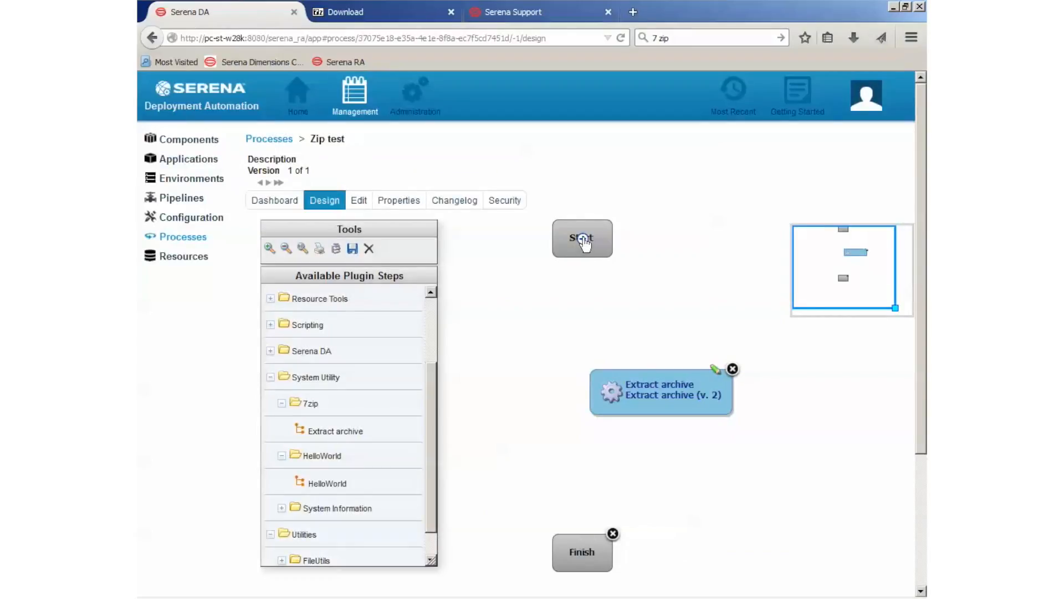
Connect Start to Extract archive and Extract archive to Finish, and save the process design
{"action": "left_click_drag", "start_coordinate": [584, 239], "coordinate": [665, 390]}
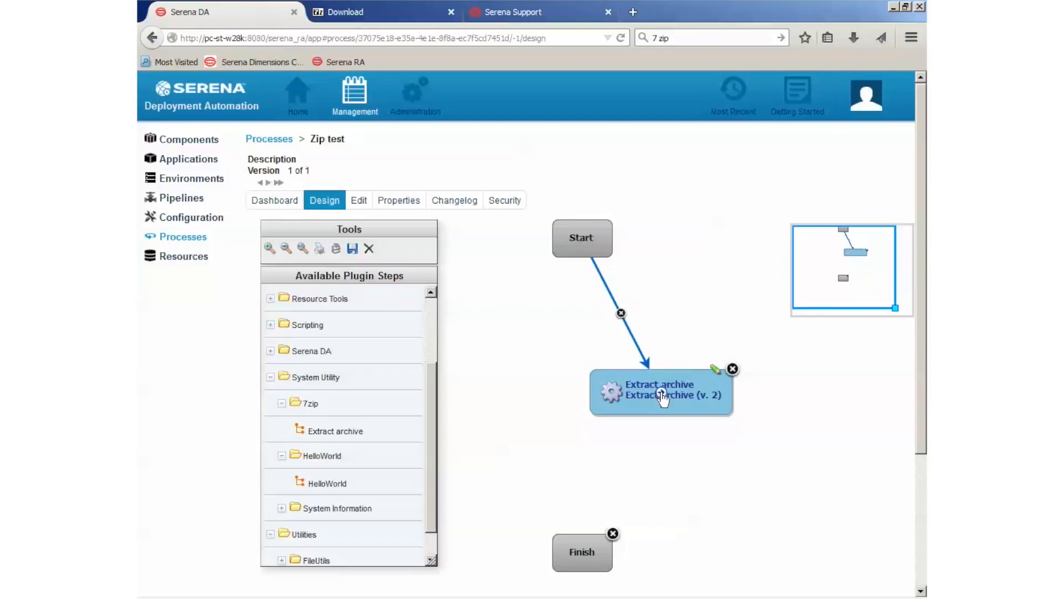
{"action": "left_click_drag", "start_coordinate": [663, 396], "coordinate": [602, 538]}
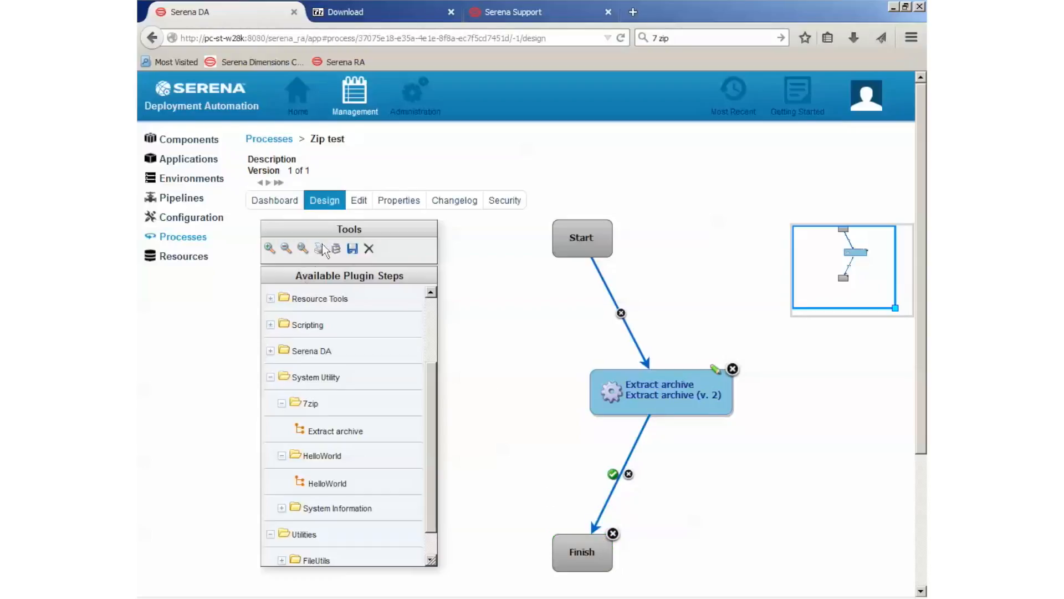
{"action": "left_click", "coordinate": [354, 251]}
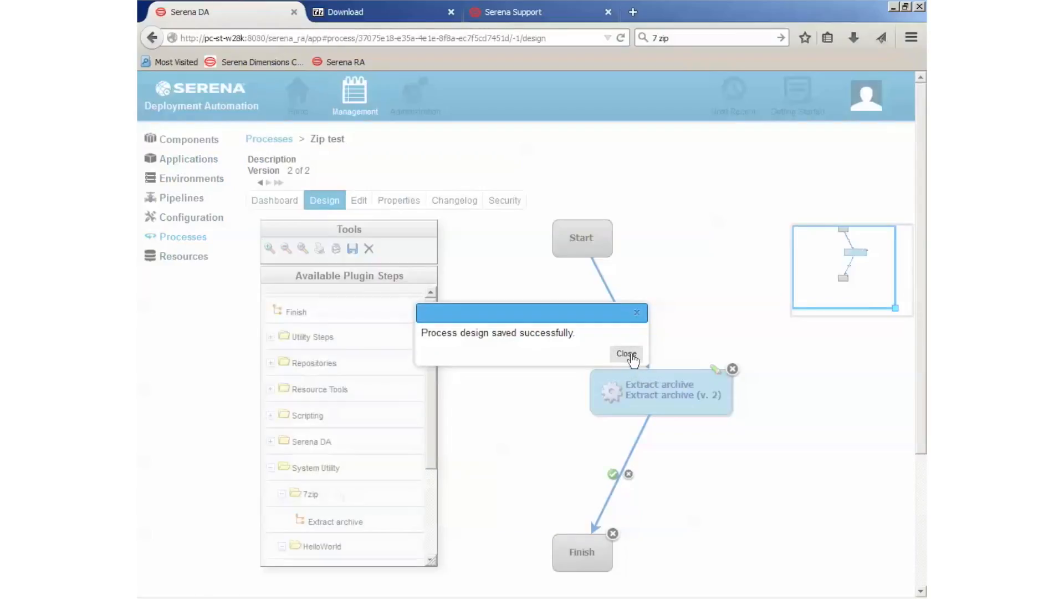
{"action": "left_click", "coordinate": [628, 354]}
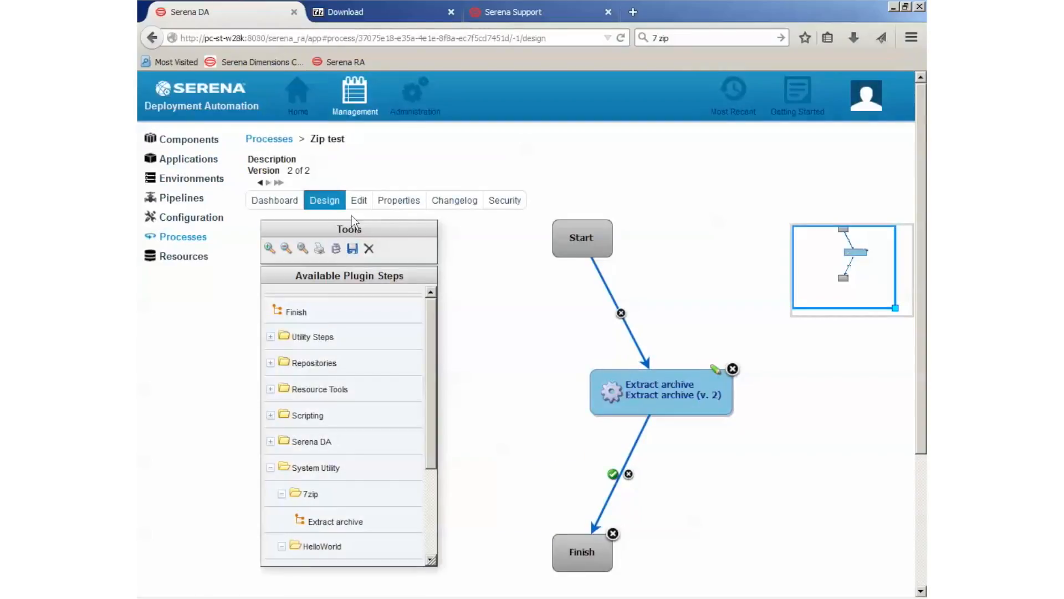
Open the Zip test process settings for editing and copy the Downloads folder's full path from Windows Explorer
{"action": "left_click", "coordinate": [361, 201]}
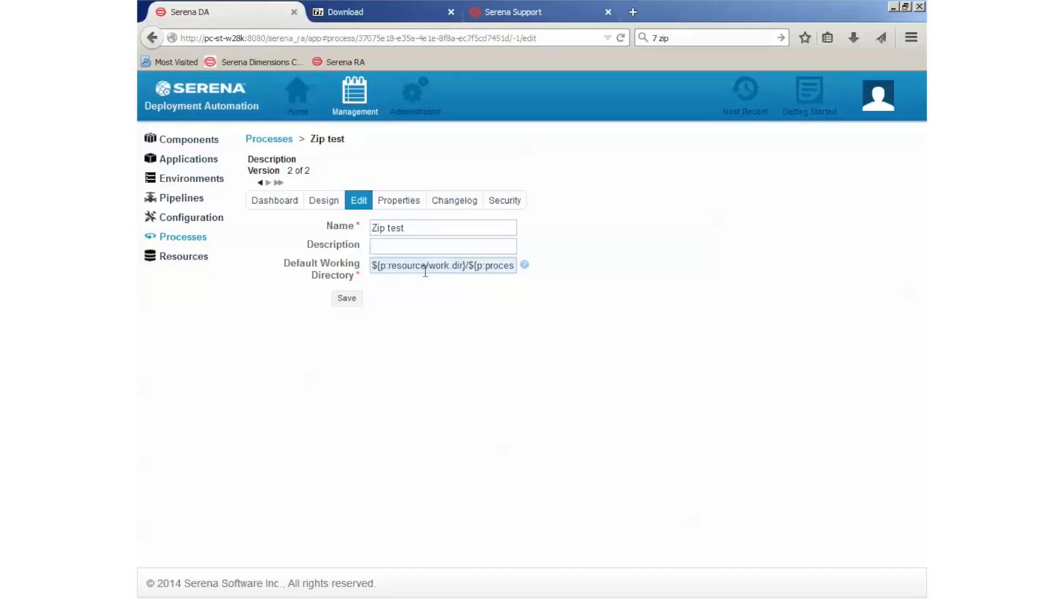
{"action": "key", "text": "alt+Tab"}
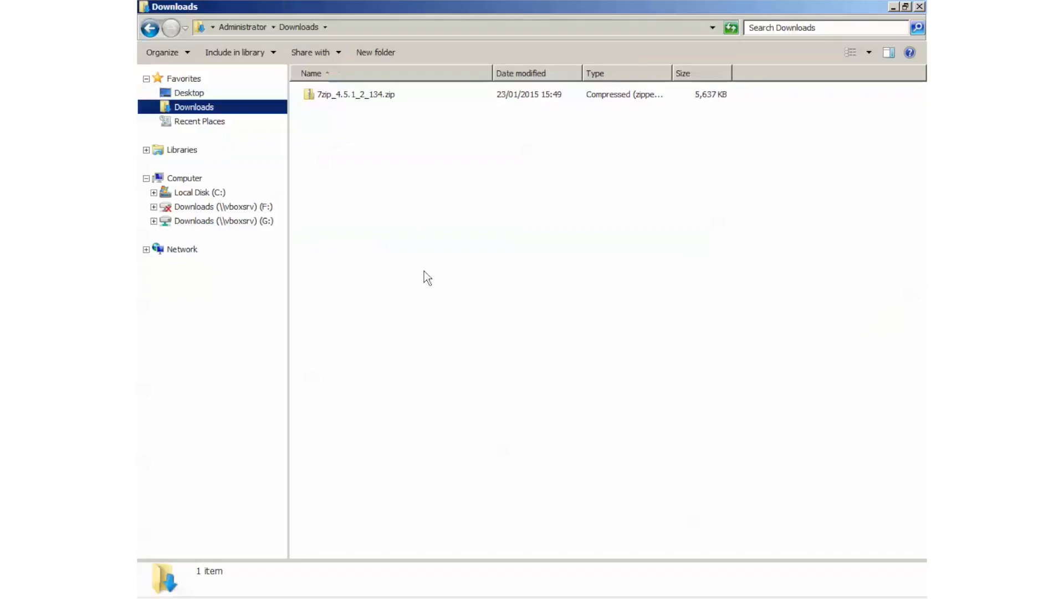
{"action": "left_click", "coordinate": [340, 28]}
{"action": "right_click", "coordinate": [280, 26]}
{"action": "left_click", "coordinate": [308, 69]}
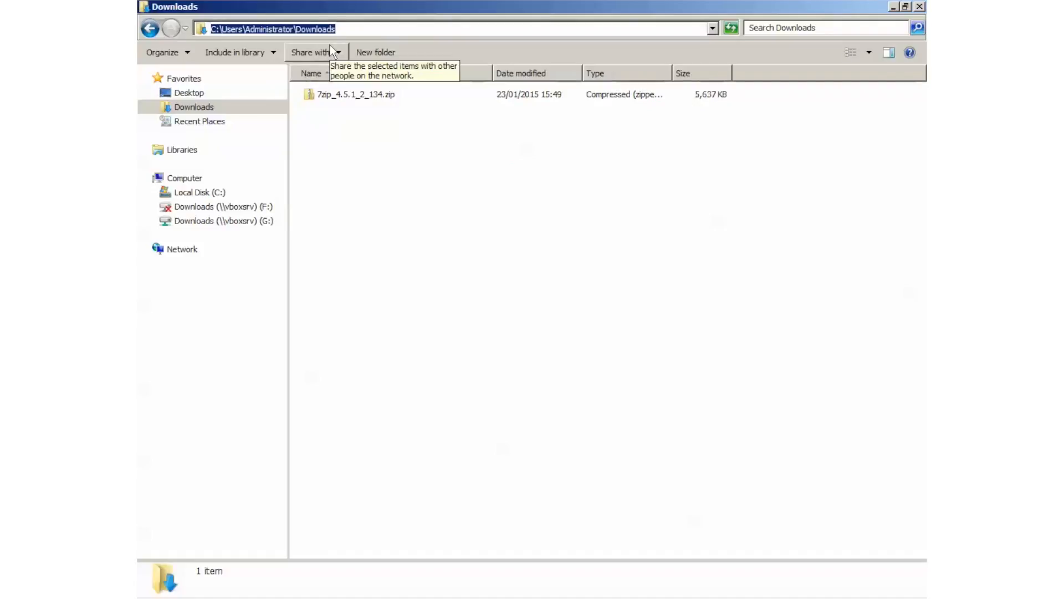
{"action": "right_click", "coordinate": [322, 31]}
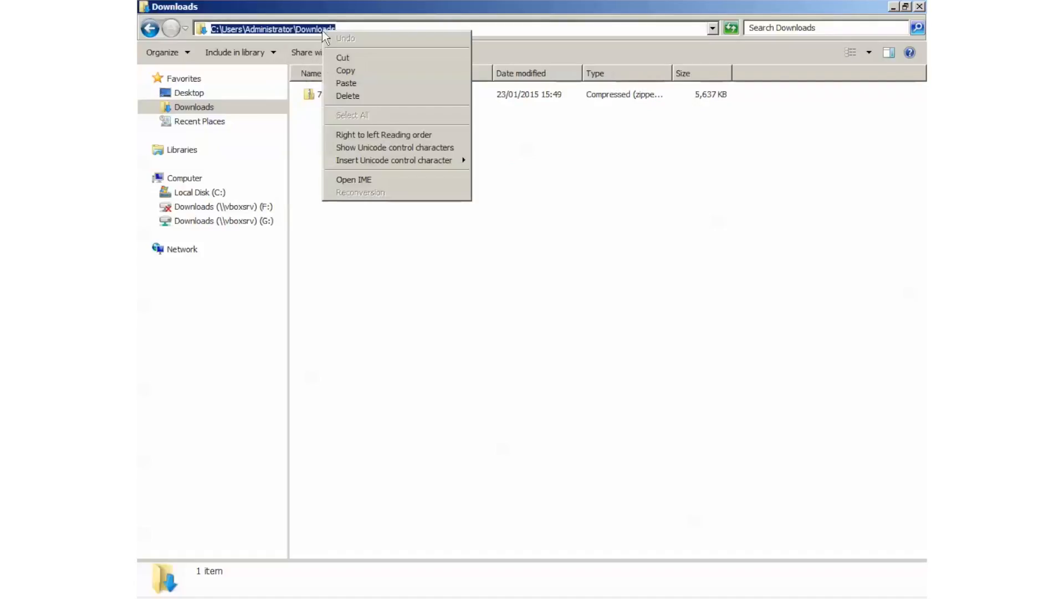
{"action": "left_click", "coordinate": [580, 211]}
{"action": "mouse_move", "coordinate": [332, 596]}
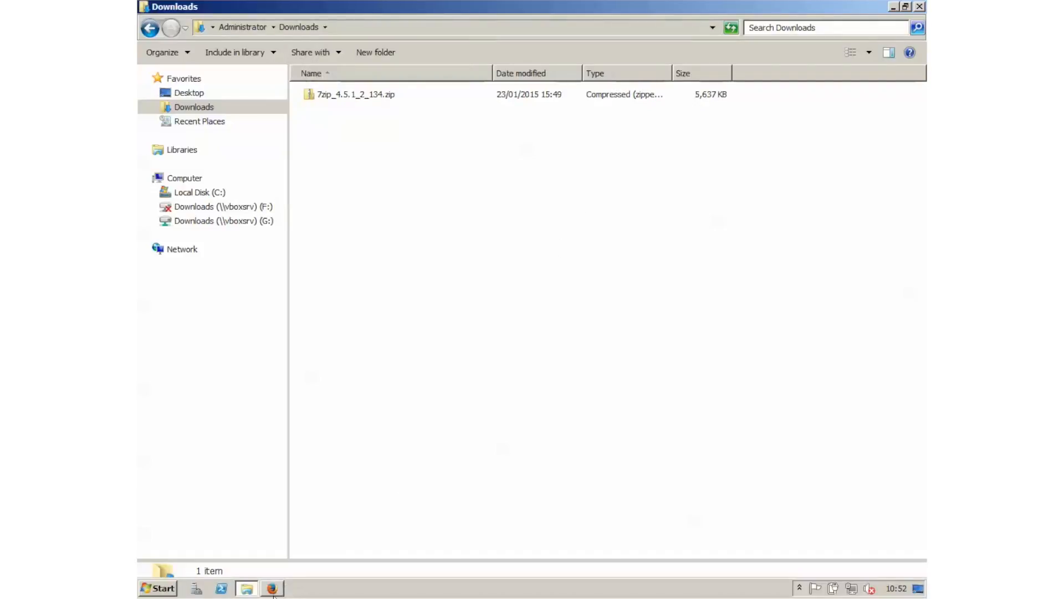
{"action": "left_click", "coordinate": [272, 588]}
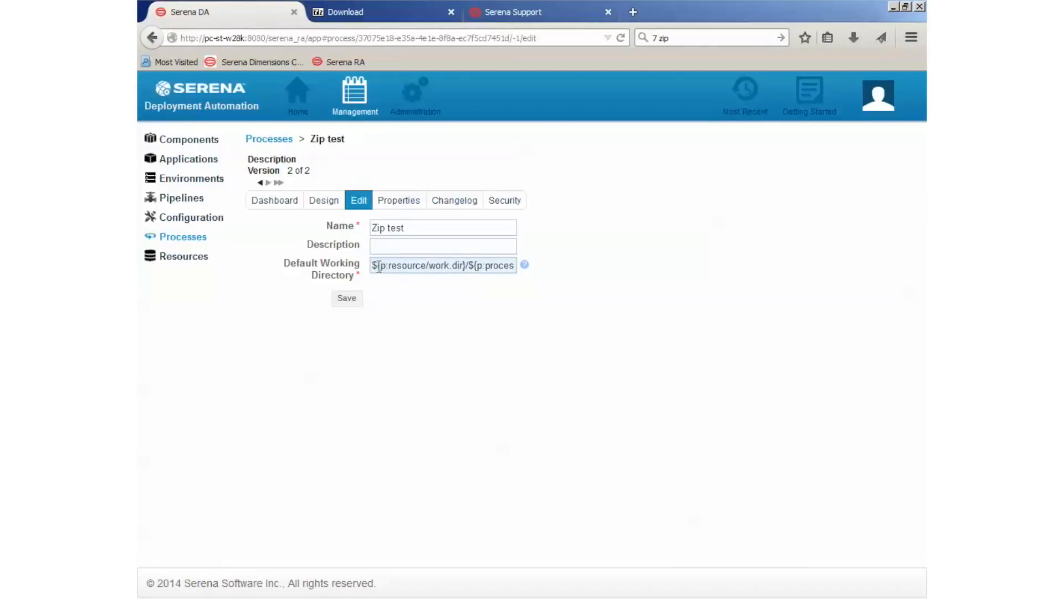
Save the process with C:\Users\Administrator\Downloads as its default working directory and run it on the LocalAgent resource
{"action": "left_click_drag", "start_coordinate": [375, 266], "coordinate": [646, 281]}
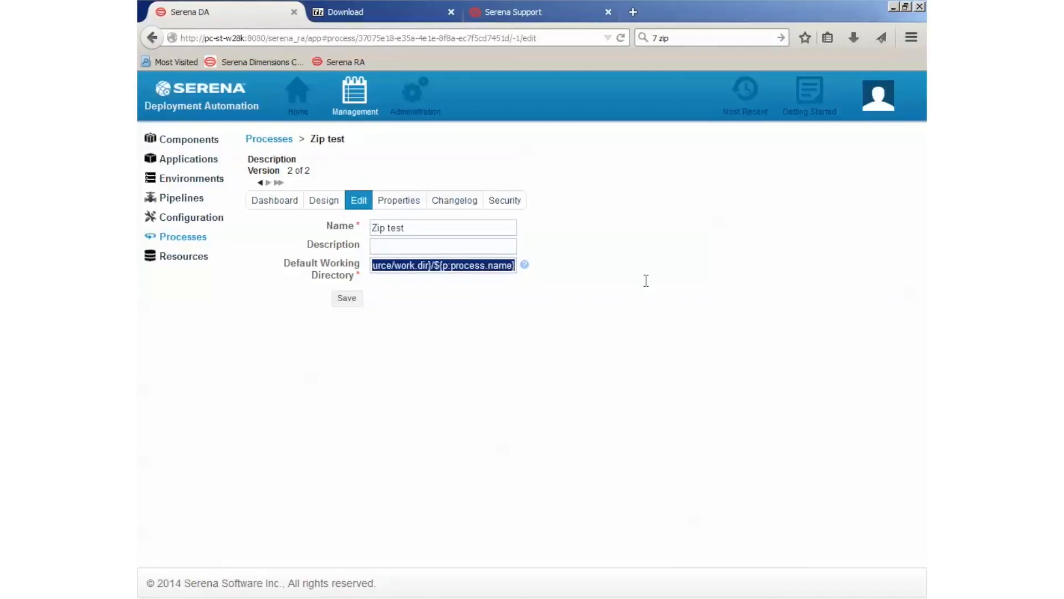
{"action": "key", "text": "ctrl+v"}
{"action": "left_click", "coordinate": [347, 298]}
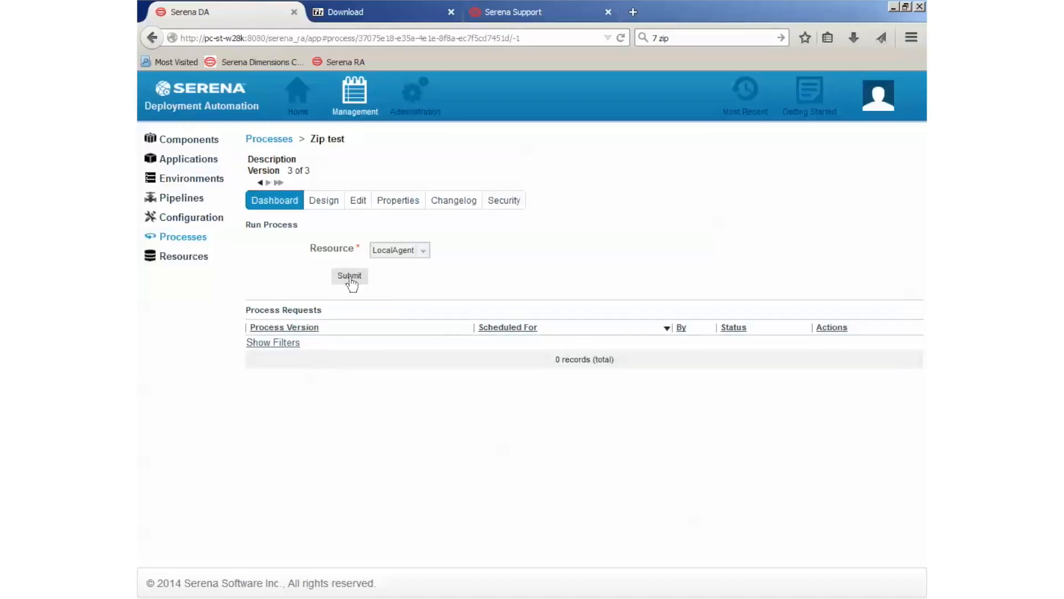
{"action": "left_click", "coordinate": [350, 276]}
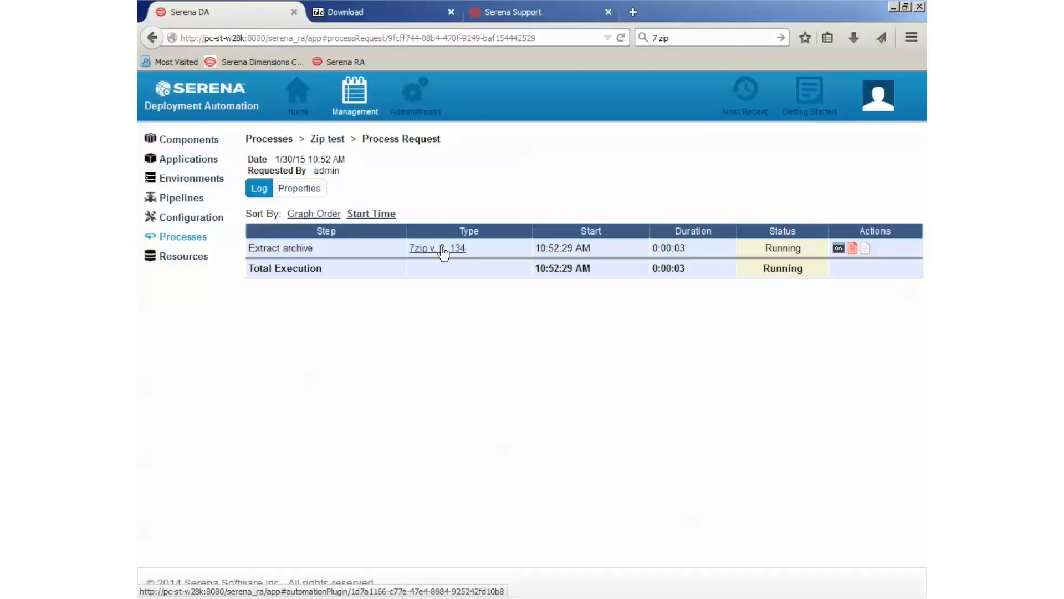
Open the Extract archive step's output log and read it through to the last line
{"action": "left_click", "coordinate": [837, 249]}
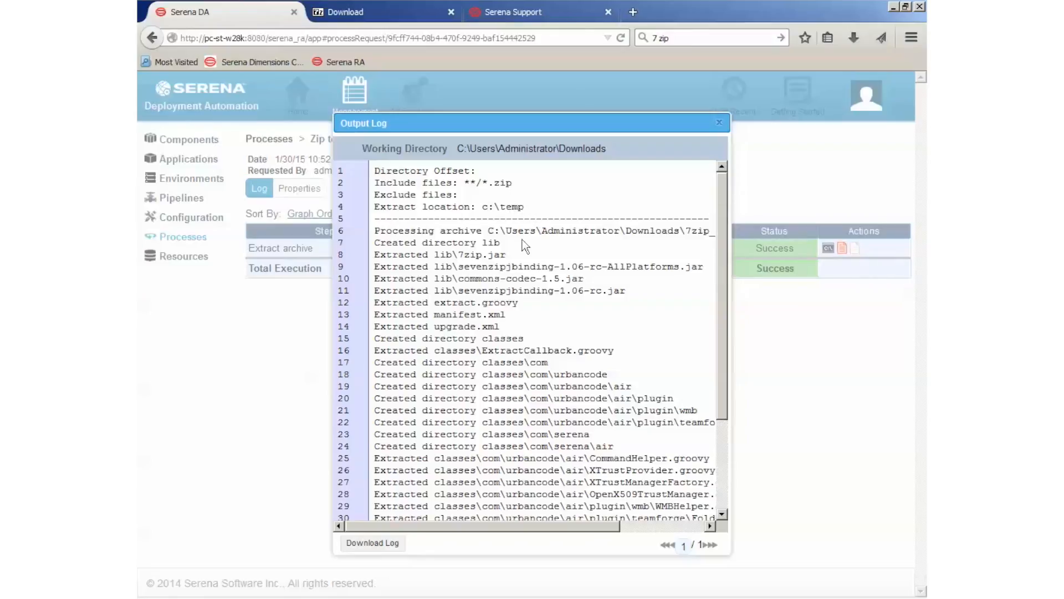
{"action": "left_click_drag", "start_coordinate": [535, 527], "coordinate": [512, 531]}
{"action": "left_click_drag", "start_coordinate": [483, 206], "coordinate": [525, 207]}
{"action": "left_click_drag", "start_coordinate": [721, 253], "coordinate": [731, 452]}
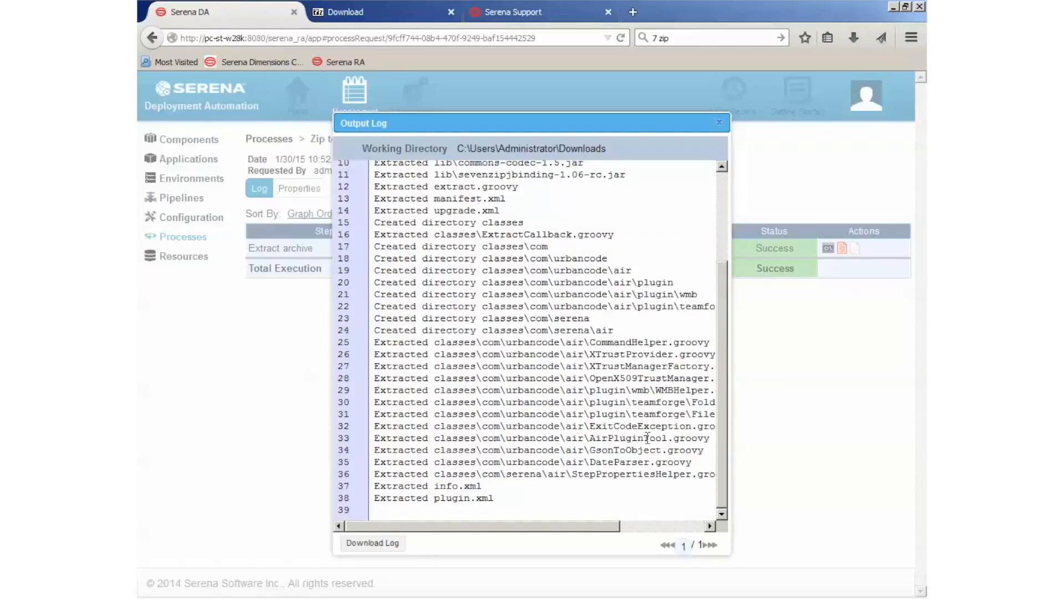
Switch to Windows Explorer and open the temp folder on the C: drive to check for the extracted files
{"action": "key", "text": "alt+Tab"}
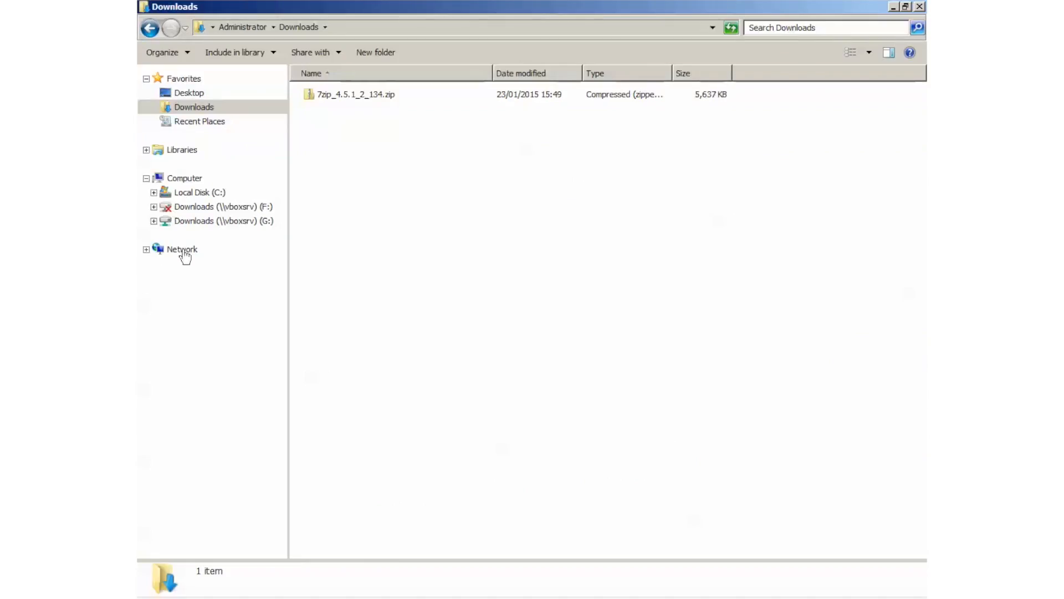
{"action": "left_click", "coordinate": [211, 192]}
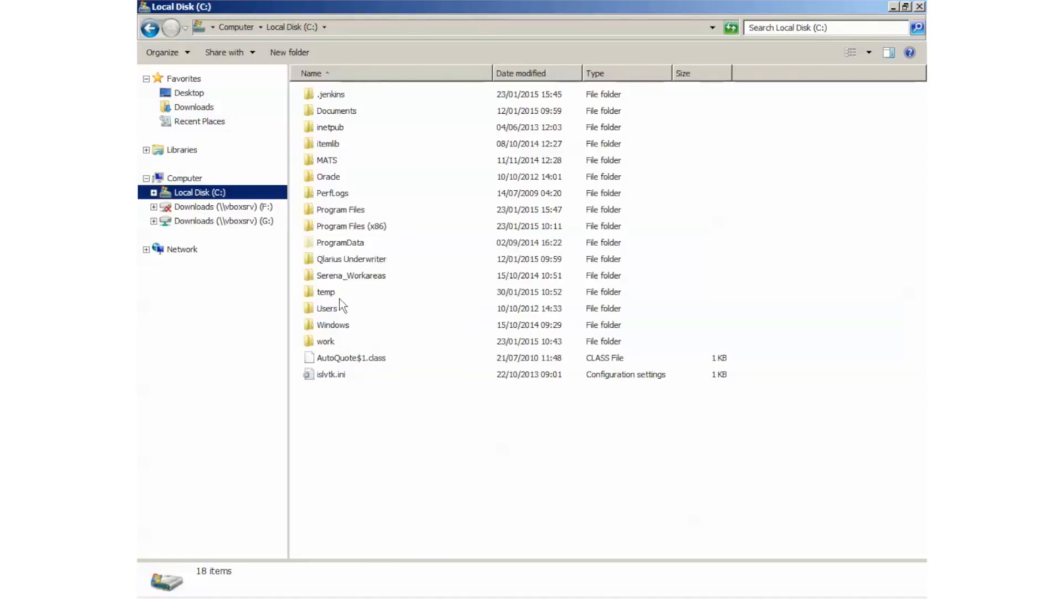
{"action": "double_click", "coordinate": [331, 294]}
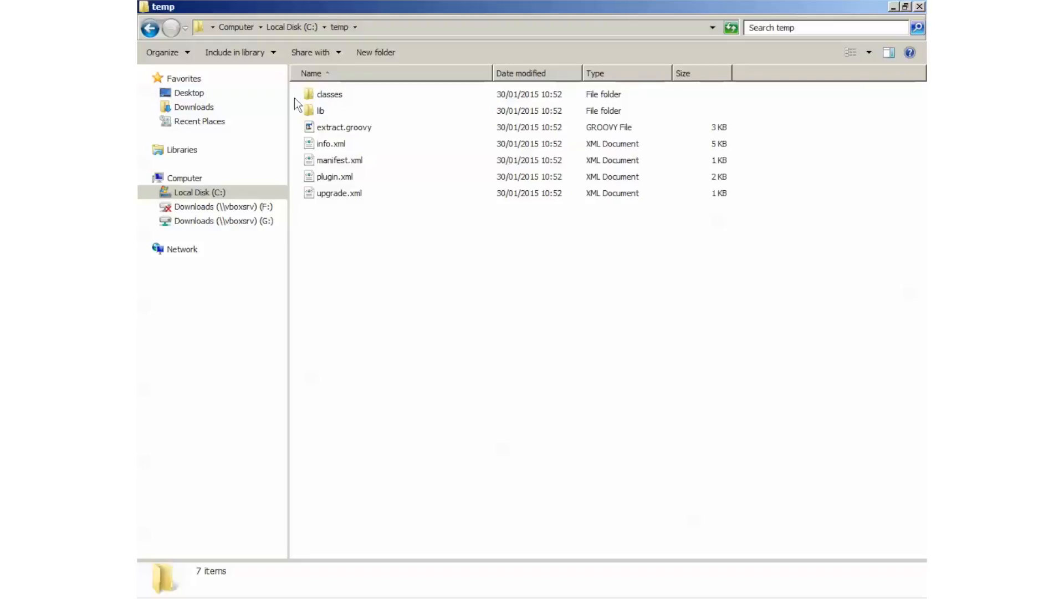
Return to Serena Deployment Automation, close the output log and open the Zip test process to check its request history
{"action": "key", "text": "alt+Tab"}
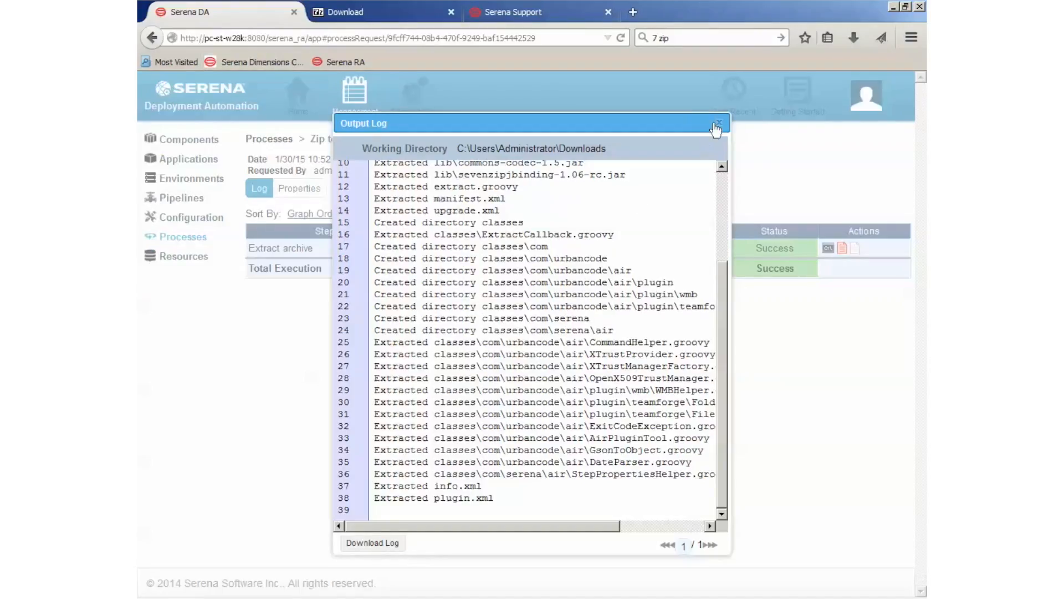
{"action": "left_click", "coordinate": [717, 126]}
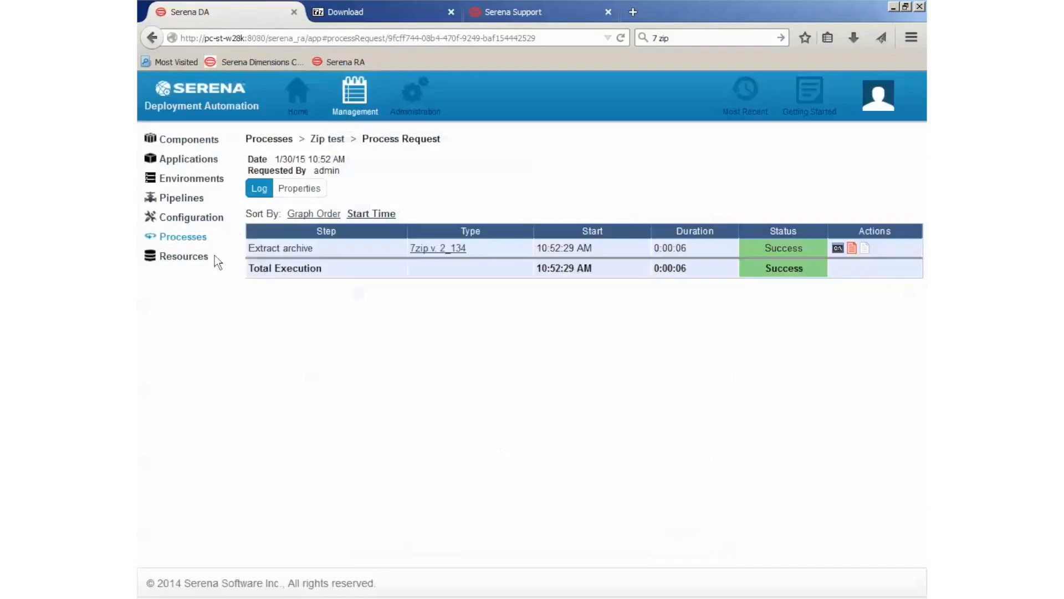
{"action": "left_click", "coordinate": [189, 240]}
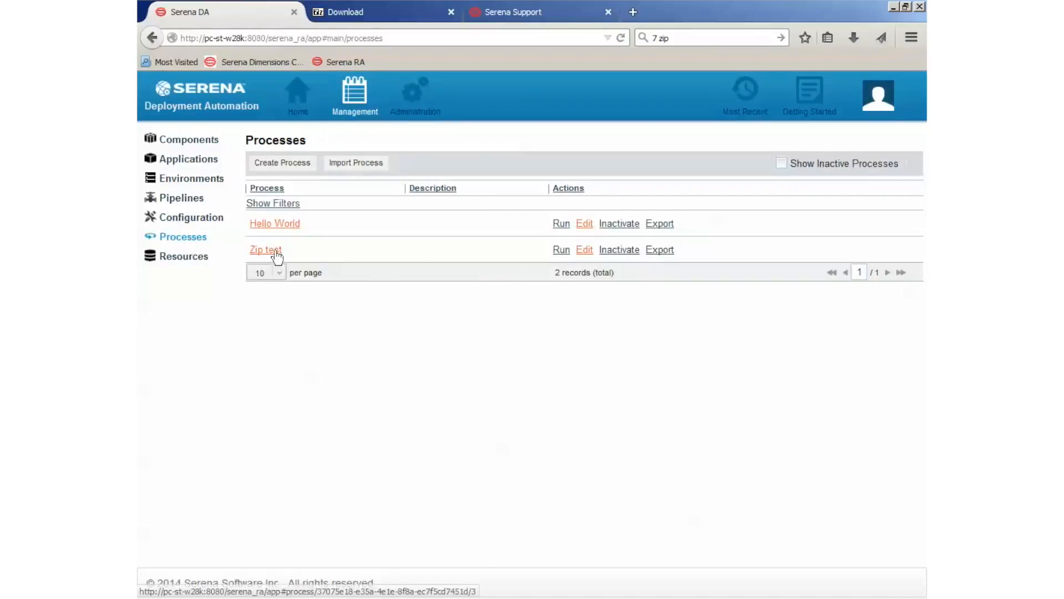
{"action": "left_click", "coordinate": [273, 250]}
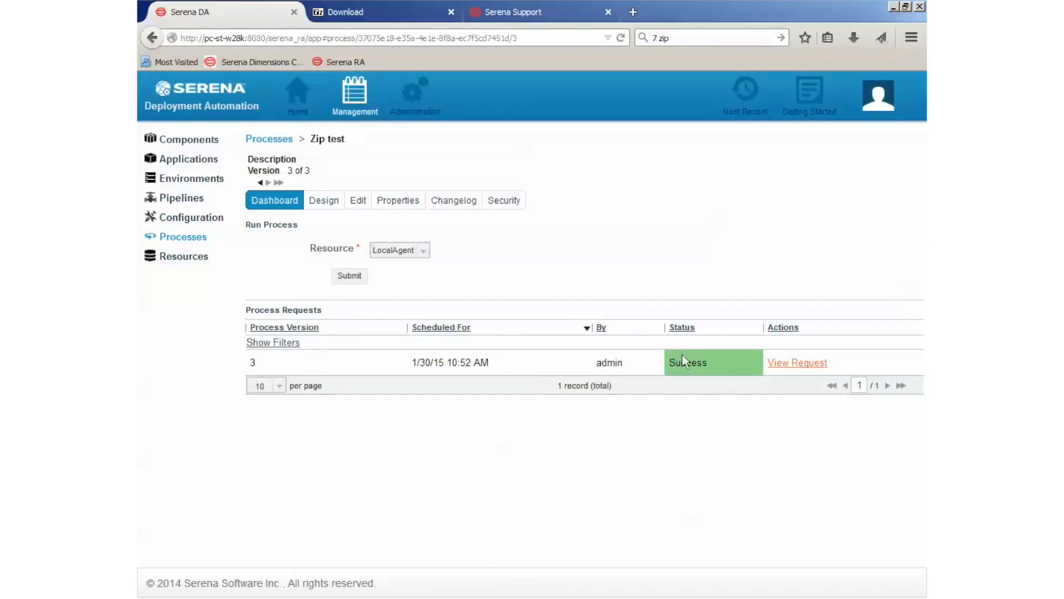